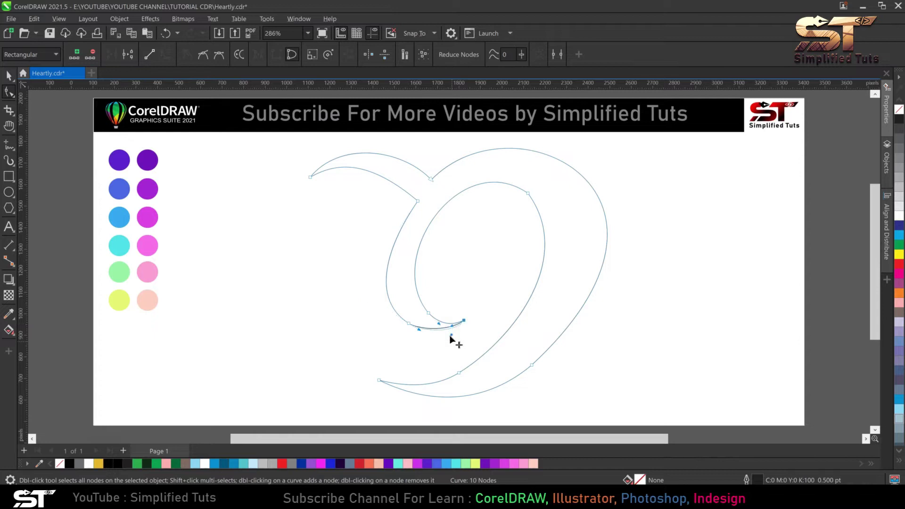
# Step: Reposition the node at the lower-left bend of the inner hook and reshape its curve toward the hook tip
pyautogui.moveTo(369, 293); pyautogui.dragTo(422, 336)
pyautogui.moveTo(368, 299); pyautogui.dragTo(376, 293)
pyautogui.click(413, 344)
pyautogui.scroll(2, 407, 326)
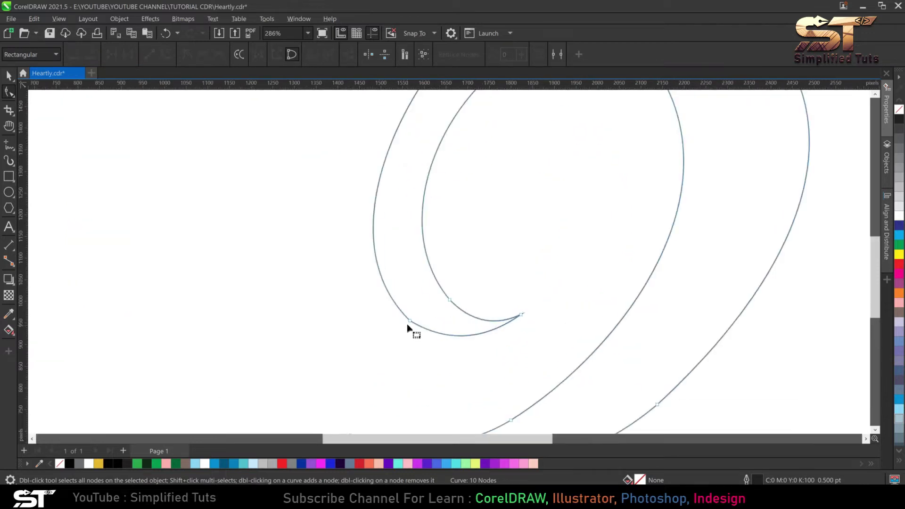
pyautogui.scroll(5, 408, 326)
pyautogui.click(409, 322)
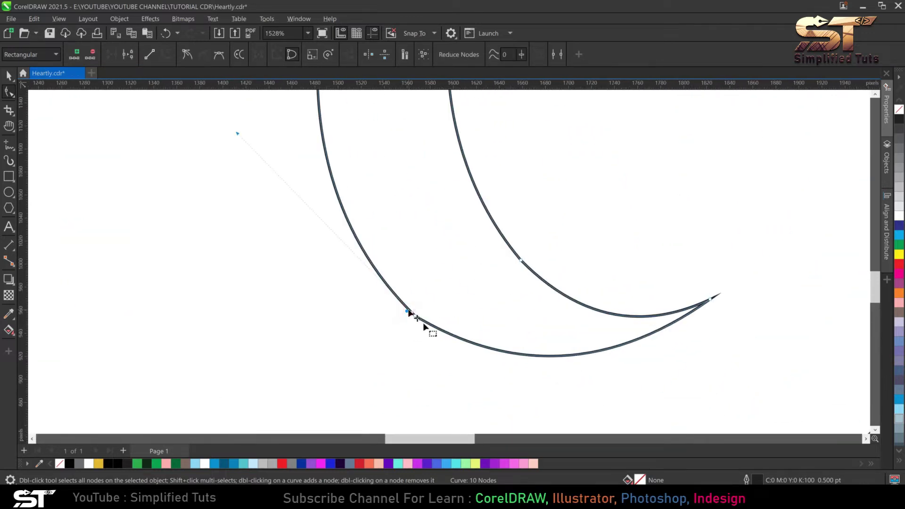
pyautogui.doubleClick(415, 316)
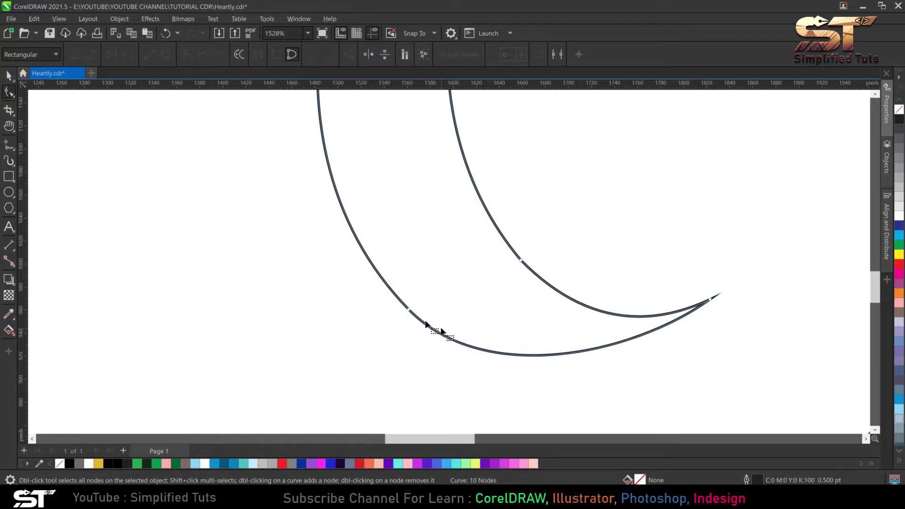
pyautogui.click(9, 76)
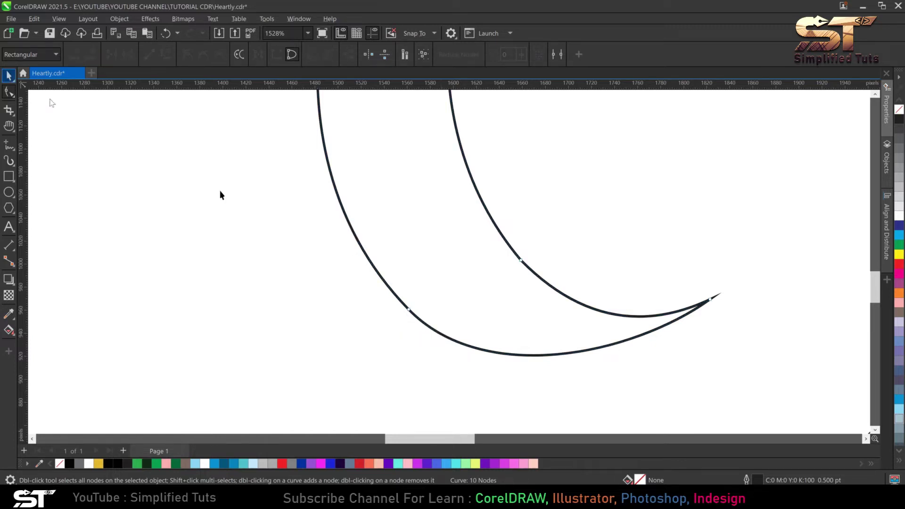
# Step: Refine the node and handles at the hook's lower-left bend for a smoother outer edge
pyautogui.hotkey('ctrl', 'a')
pyautogui.press('F4')
pyautogui.press('F10')
pyautogui.moveTo(384, 310); pyautogui.dragTo(422, 334)
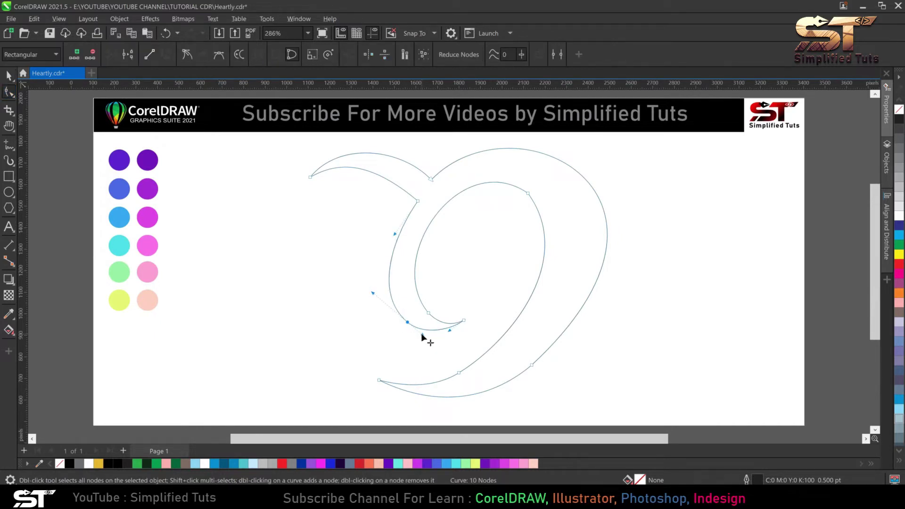
pyautogui.moveTo(374, 293); pyautogui.dragTo(376, 295)
pyautogui.click(567, 246)
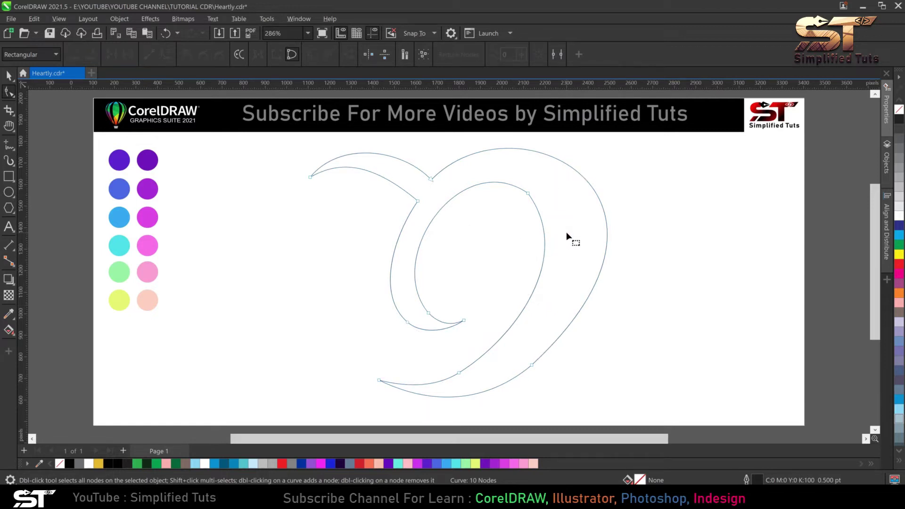
pyautogui.click(10, 75)
pyautogui.click(550, 211)
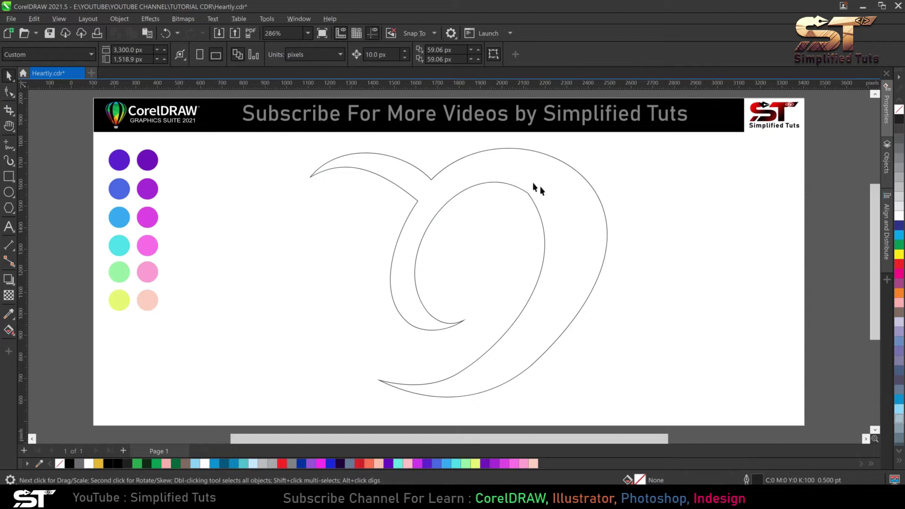
# Step: Reshape the curve at the upper-right node of the inner loop to smooth out its corner
pyautogui.click(391, 179)
pyautogui.click(9, 92)
pyautogui.scroll(1, 528, 188)
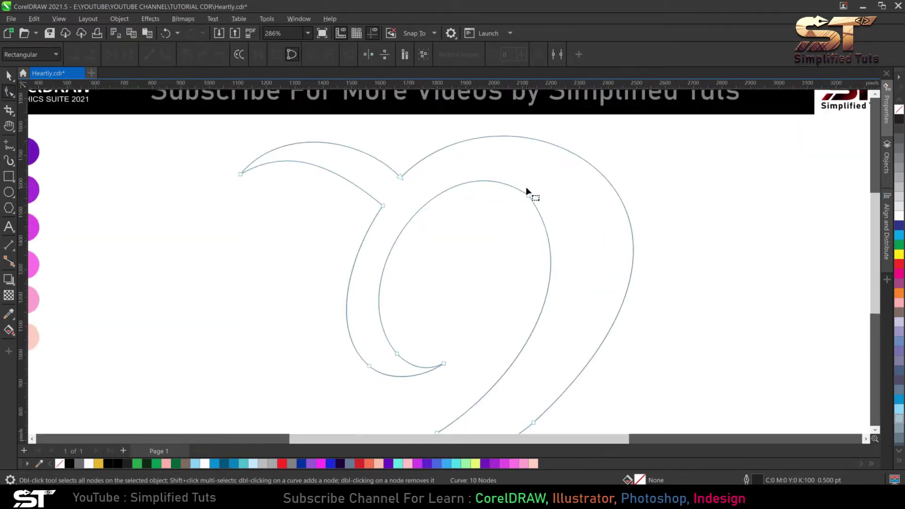
pyautogui.scroll(4, 526, 188)
pyautogui.moveTo(526, 196); pyautogui.dragTo(556, 228)
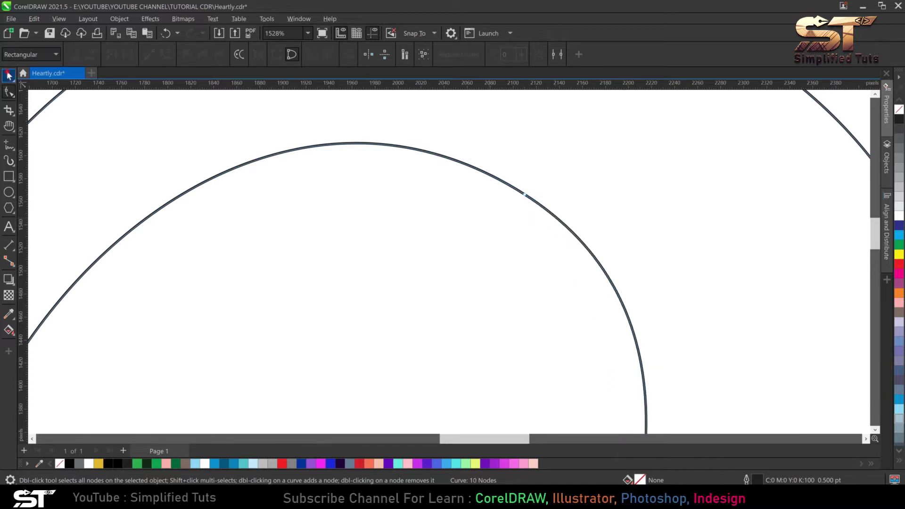
# Step: Convert the inner loop's upper-right node to a cusp and adjust the handle controlling the curve below it
pyautogui.press('space')
pyautogui.hotkey('ctrl', 'a')
pyautogui.hotkey('shift', 'F2')
pyautogui.click(520, 225)
pyautogui.press('F10')
pyautogui.click(476, 183)
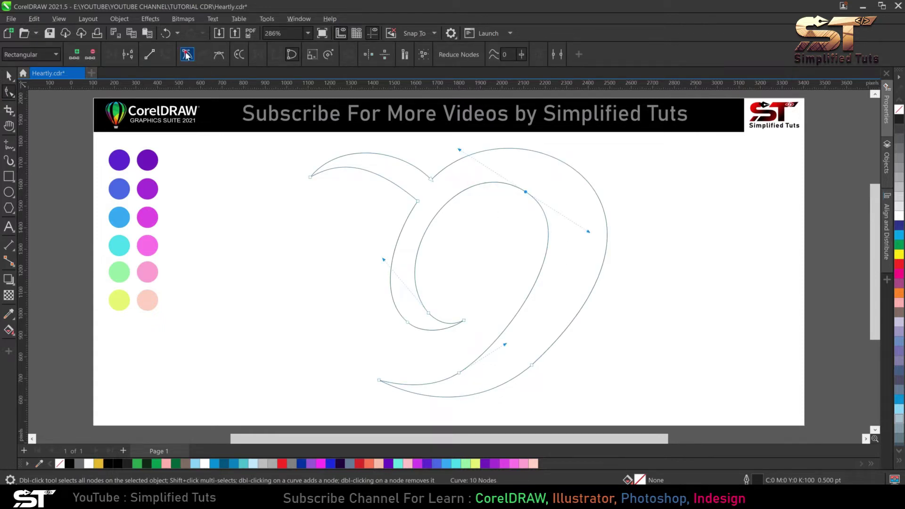
pyautogui.moveTo(585, 232); pyautogui.dragTo(581, 234)
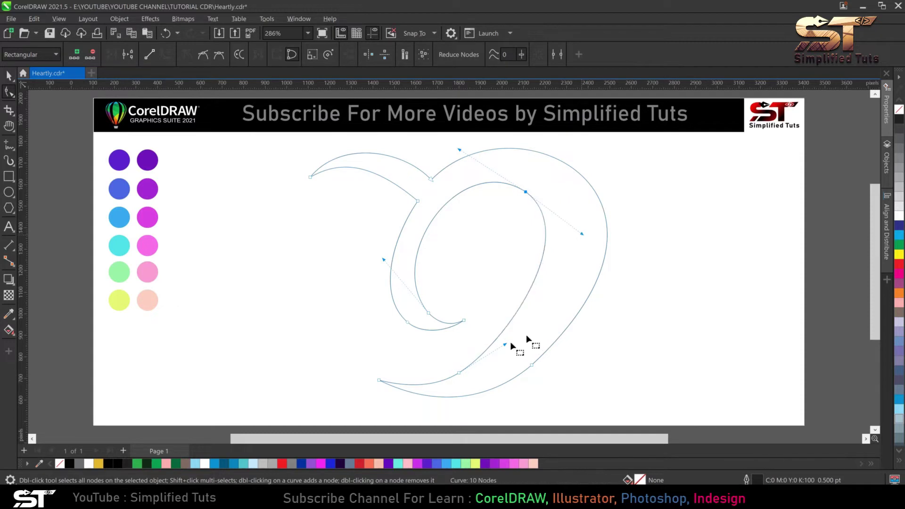
# Step: Adjust the inner curve above the lower tail and delete the extra node on the tail's inner edge
pyautogui.moveTo(505, 344); pyautogui.dragTo(515, 348)
pyautogui.moveTo(448, 361); pyautogui.dragTo(468, 393)
pyautogui.press('Delete')
pyautogui.press('space')
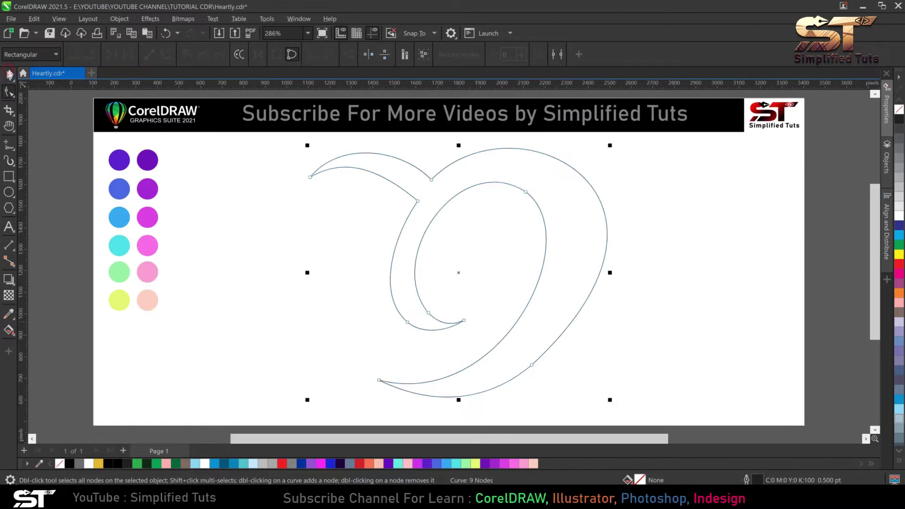
pyautogui.click(584, 264)
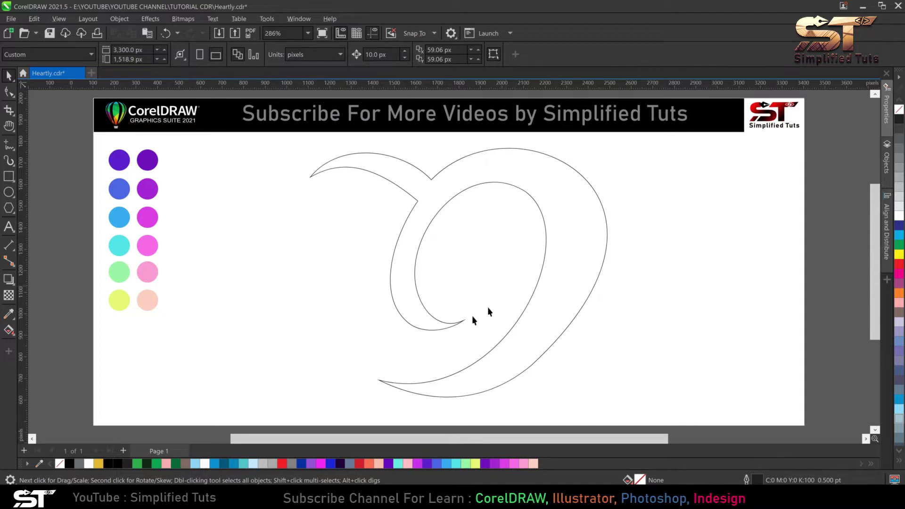
# Step: Fill the closed curve shape with 50% black gray
pyautogui.click(467, 197)
pyautogui.click(897, 168)
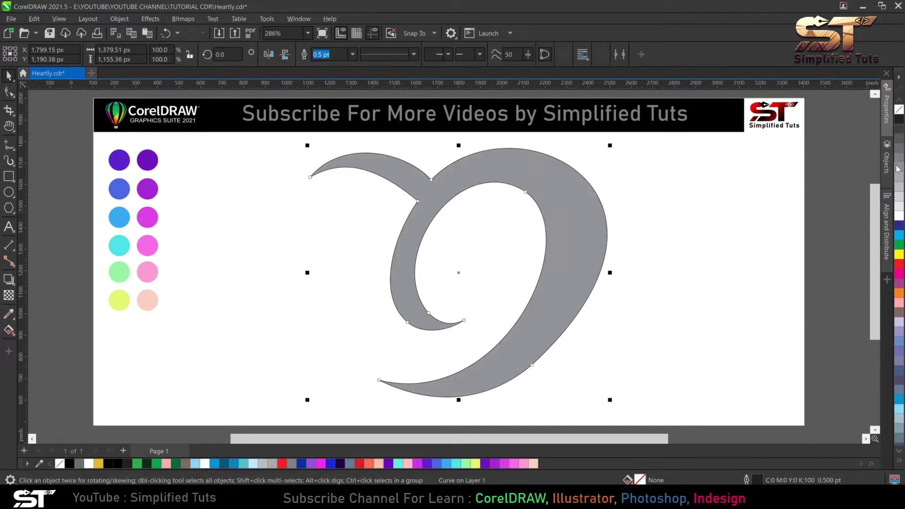
pyautogui.press('Escape')
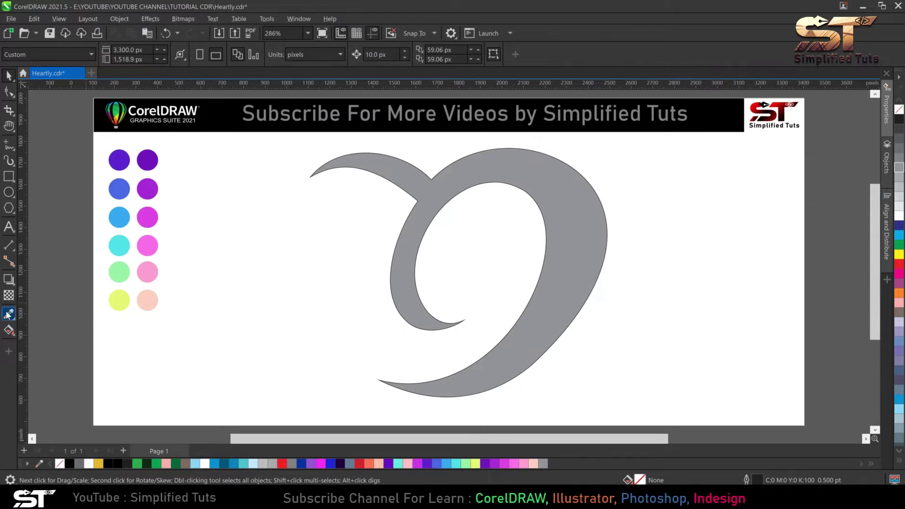
# Step: Fill the curve shape with the purple sampled from the second swatch in the right column
pyautogui.click(525, 186)
pyautogui.click(8, 314)
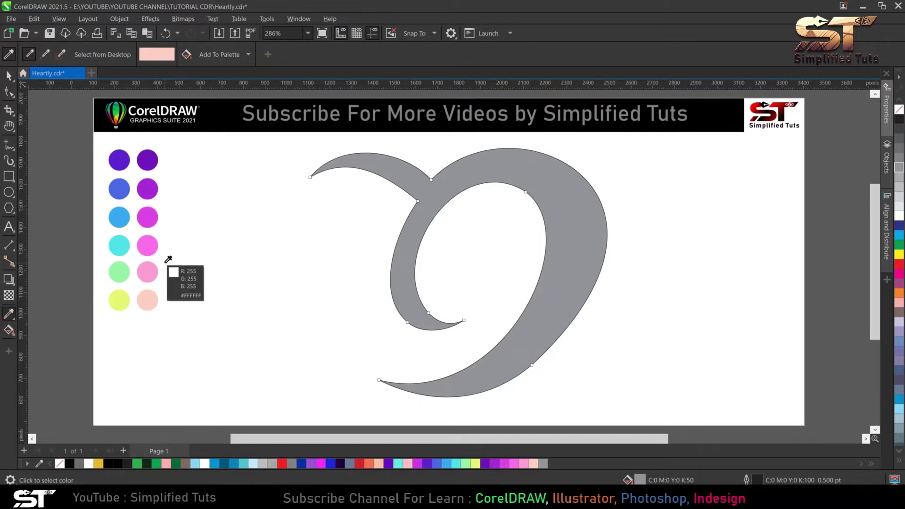
pyautogui.click(147, 189)
pyautogui.click(528, 304)
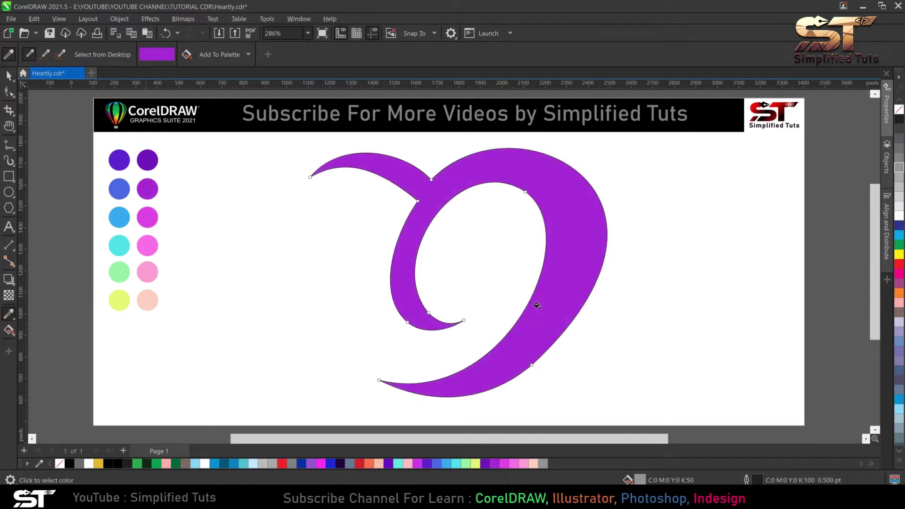
pyautogui.click(9, 75)
# Step: Apply a linear fountain fill running upward from purple at the shape's lower edge to white at its top
pyautogui.click(8, 330)
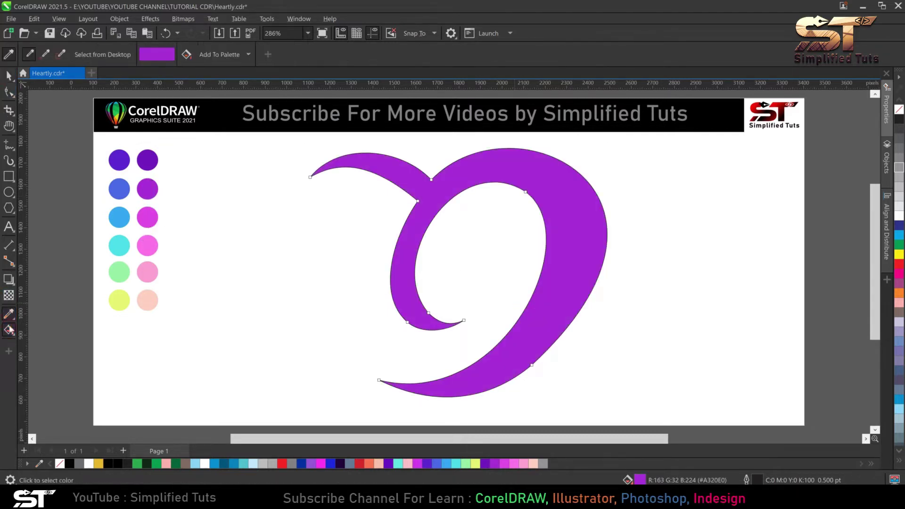
pyautogui.click(41, 54)
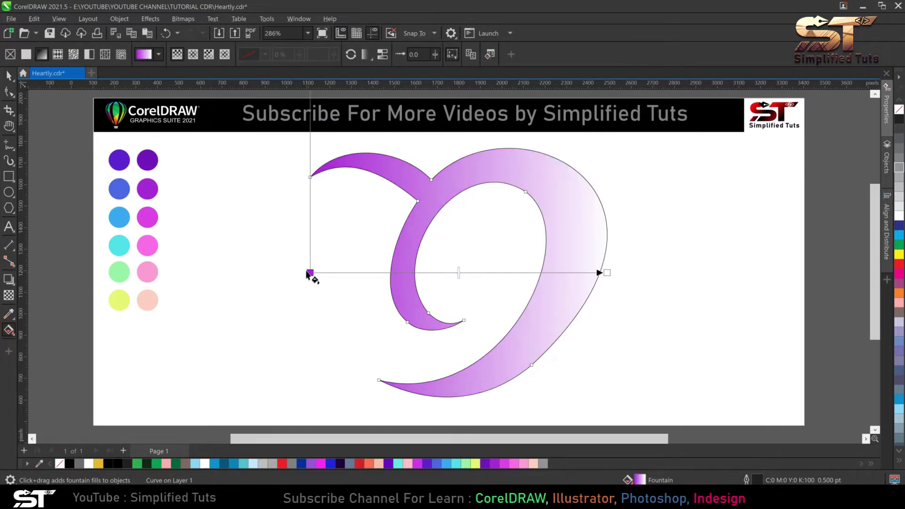
pyautogui.moveTo(310, 273); pyautogui.dragTo(461, 398)
pyautogui.moveTo(606, 270); pyautogui.dragTo(484, 149)
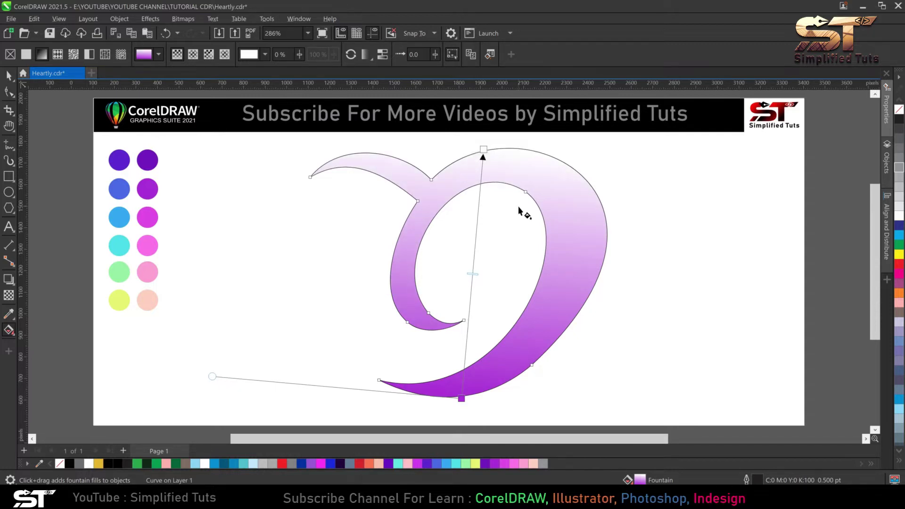
# Step: Add a colour stop at 21% of the gradient and sample its colour from the medium blue swatch
pyautogui.doubleClick(466, 346)
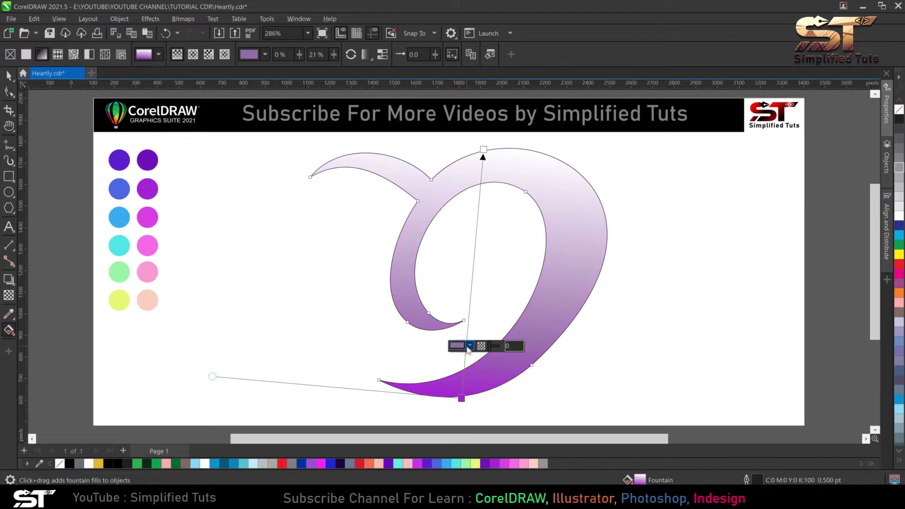
pyautogui.click(467, 346)
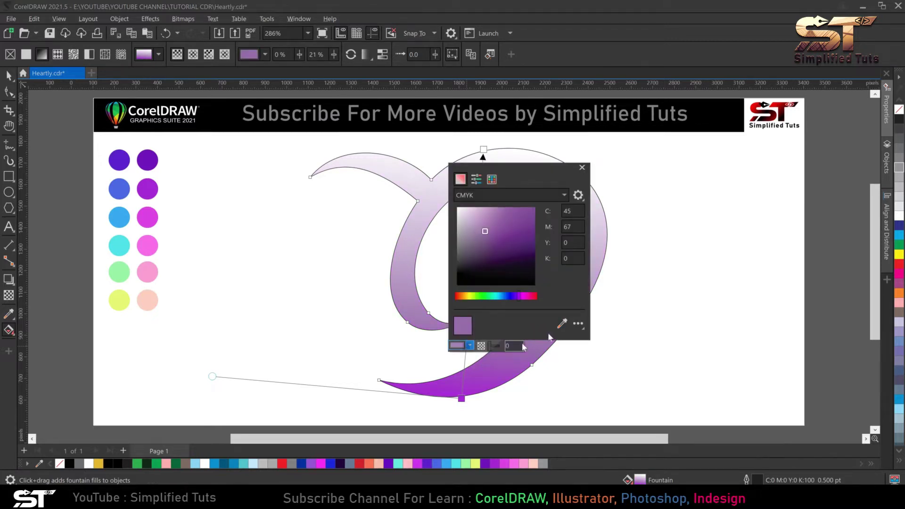
pyautogui.click(562, 323)
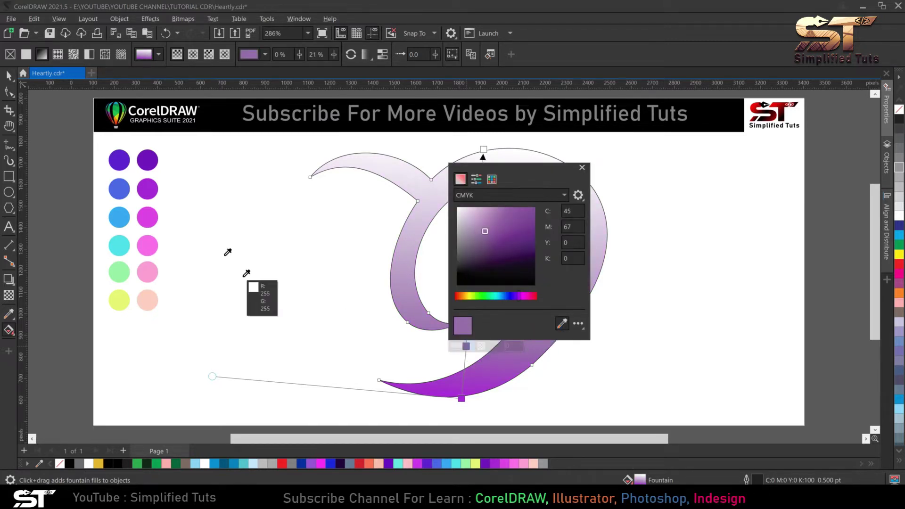
pyautogui.click(119, 188)
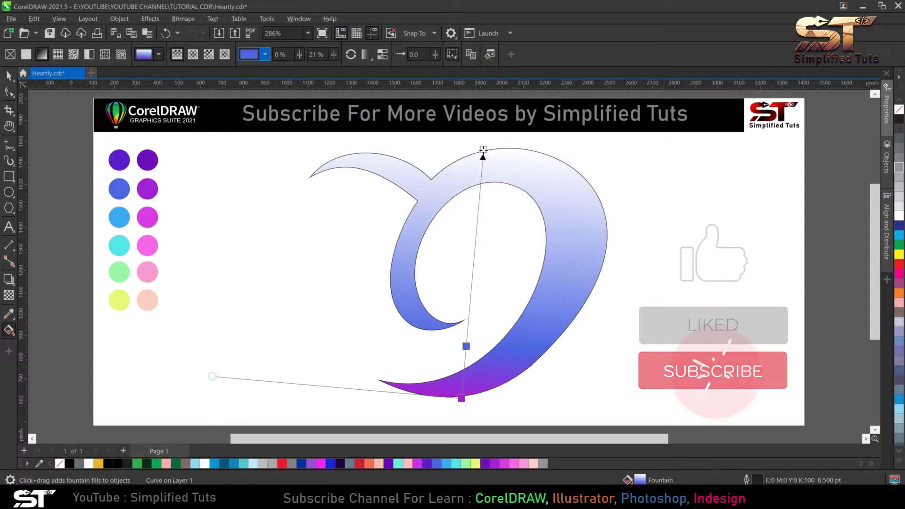
# Step: Set the gradient's top end colour to the cyan swatch, #54E7EC
pyautogui.click(483, 150)
pyautogui.click(473, 149)
pyautogui.click(581, 312)
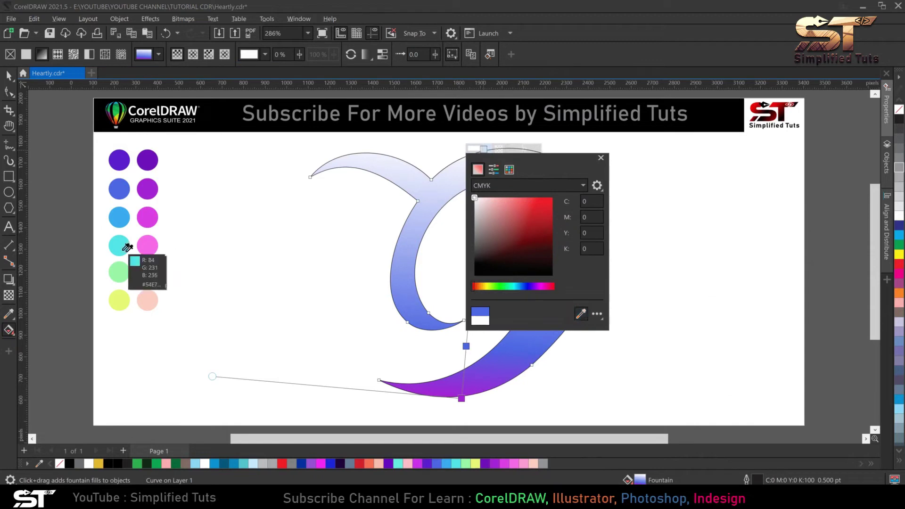
pyautogui.click(120, 247)
pyautogui.click(430, 200)
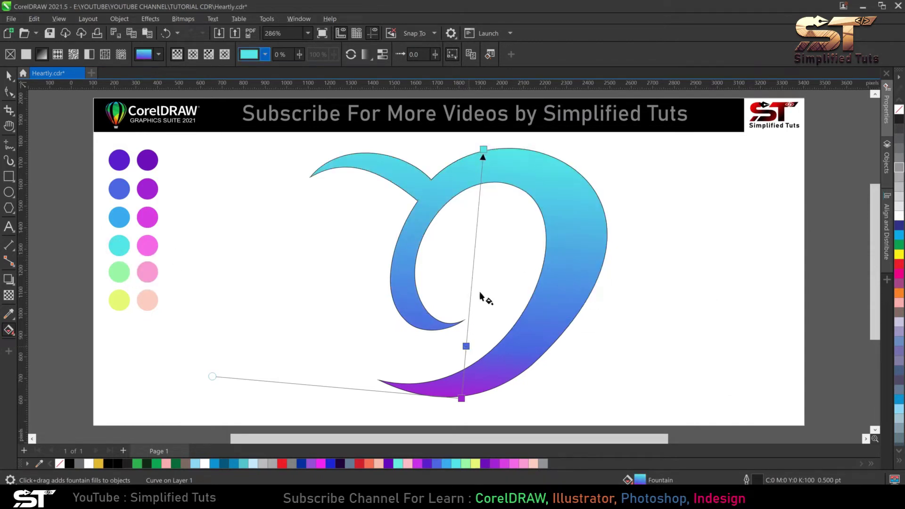
# Step: Add a colour stop at 90% of the gradient and sample its colour from the cyan swatch
pyautogui.moveTo(483, 148); pyautogui.dragTo(484, 151)
pyautogui.click(484, 151)
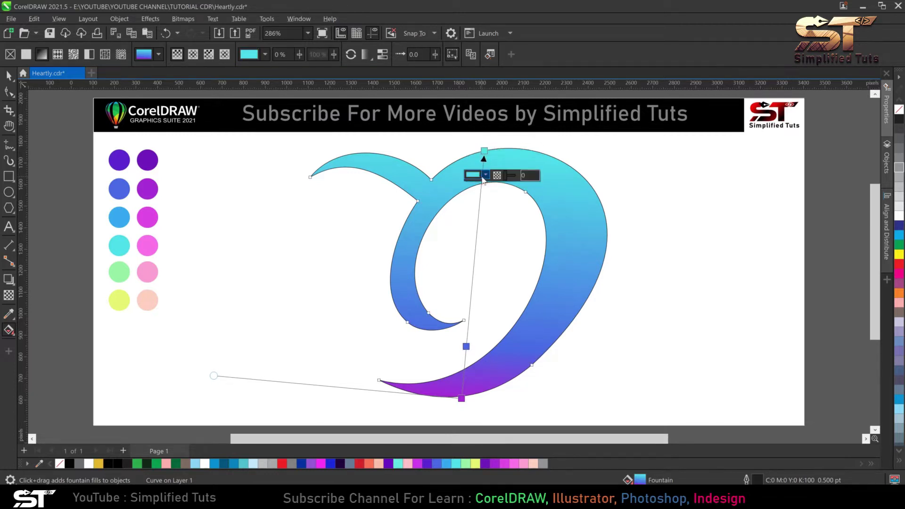
pyautogui.click(472, 174)
pyautogui.click(579, 339)
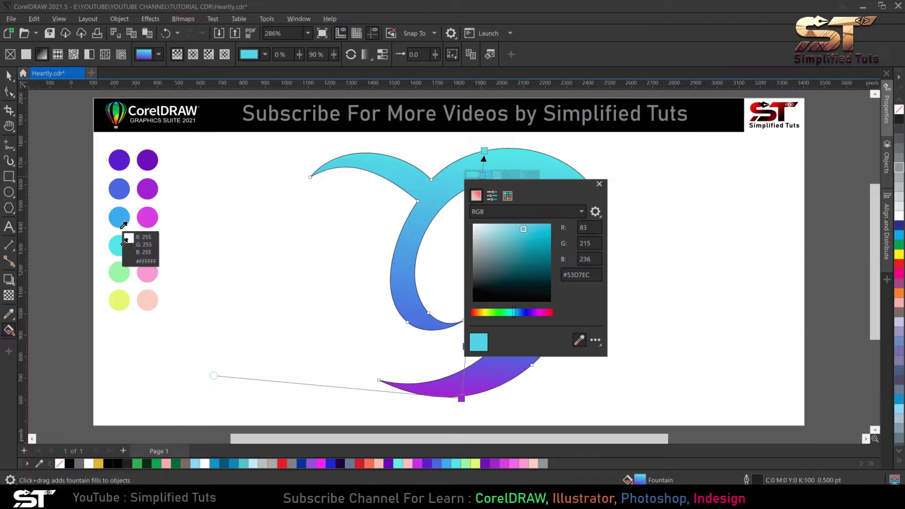
pyautogui.click(119, 243)
pyautogui.click(485, 154)
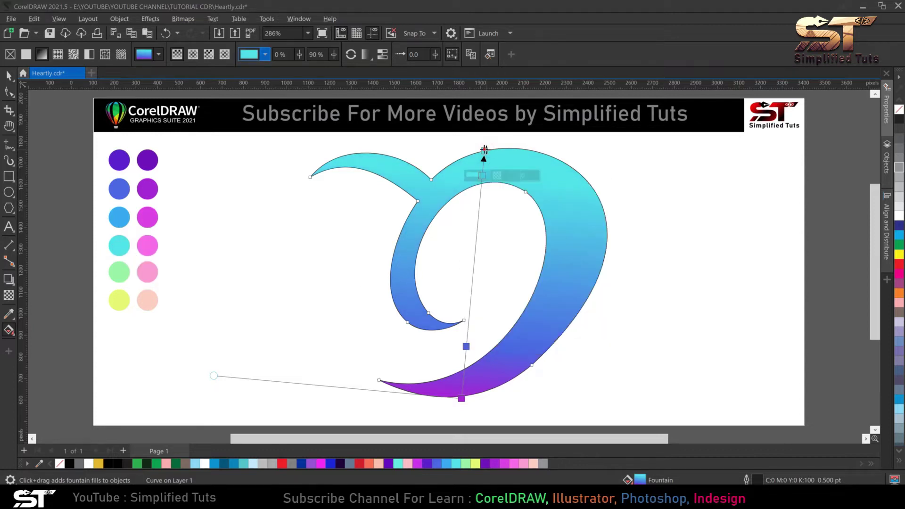
# Step: Set the gradient's top end colour to the light green swatch and fine-tune the end's position
pyautogui.click(484, 151)
pyautogui.click(487, 151)
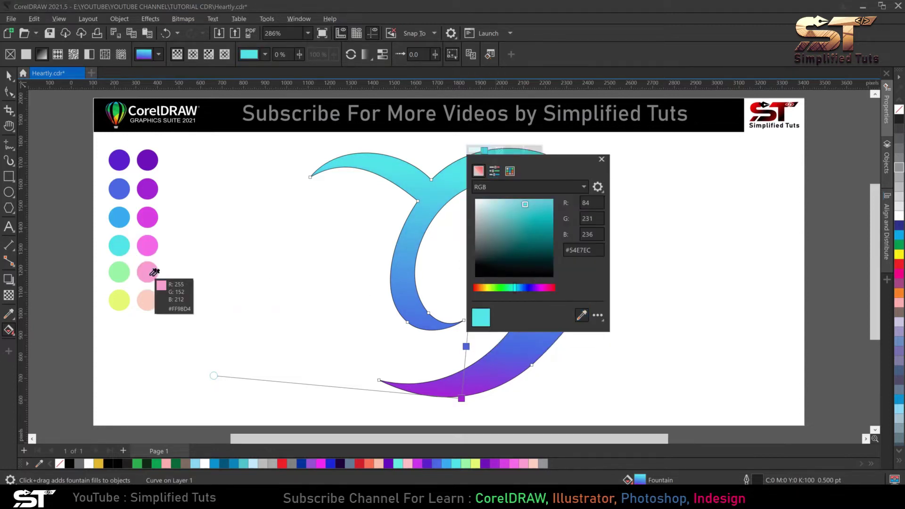
pyautogui.click(121, 275)
pyautogui.click(423, 177)
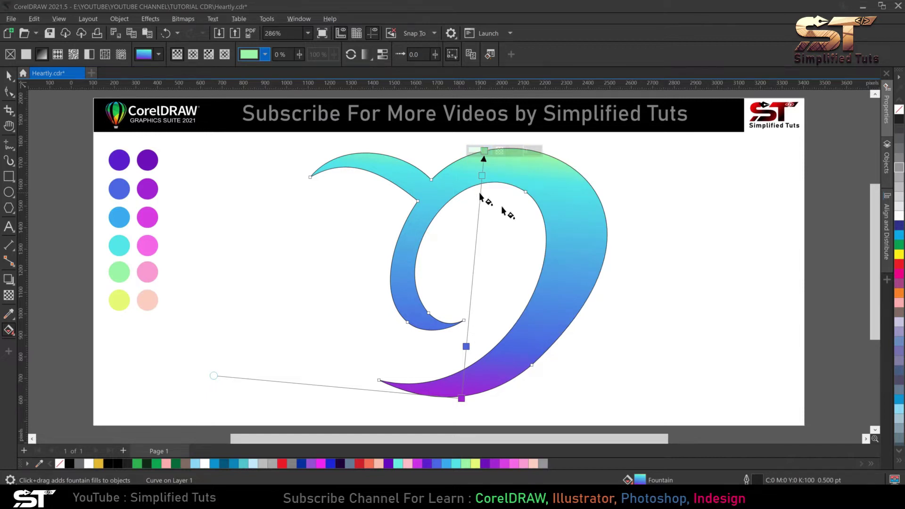
pyautogui.click(486, 150)
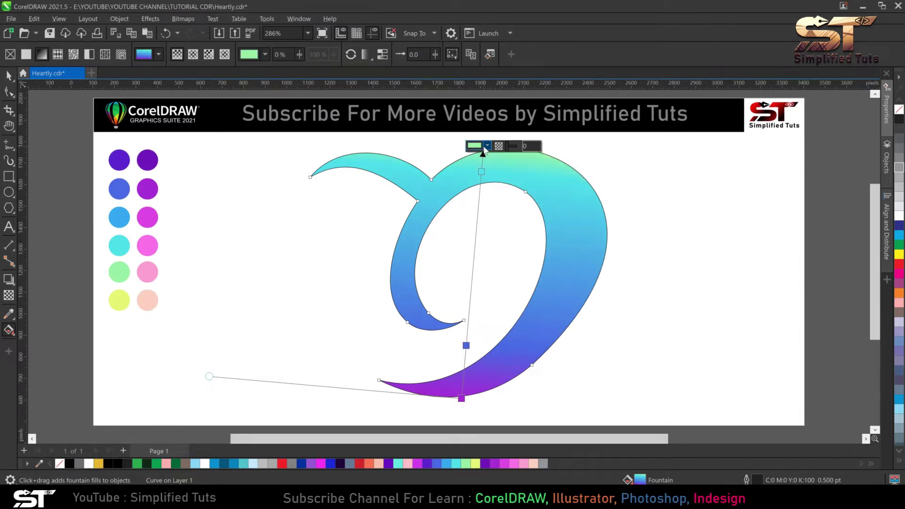
# Step: Remove the outline from the gradient-filled shape and deselect it
pyautogui.press('space')
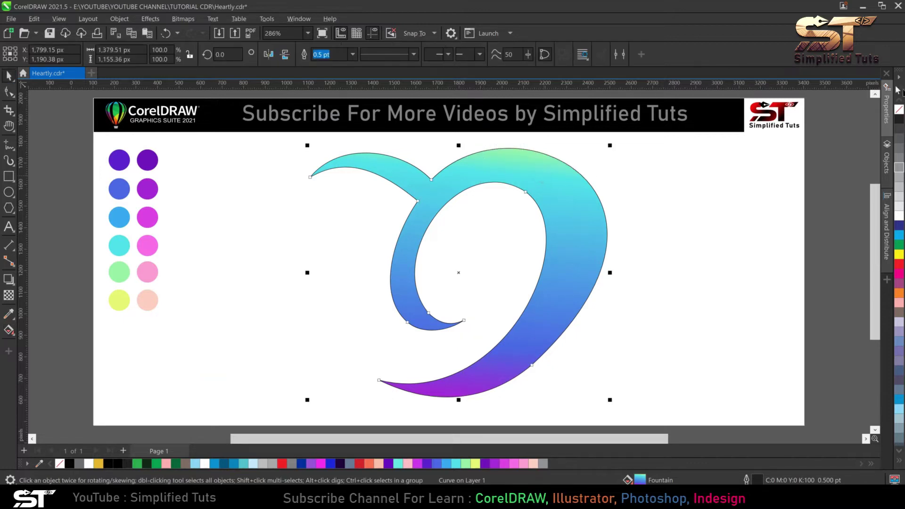
pyautogui.rightClick(898, 109)
pyautogui.click(685, 203)
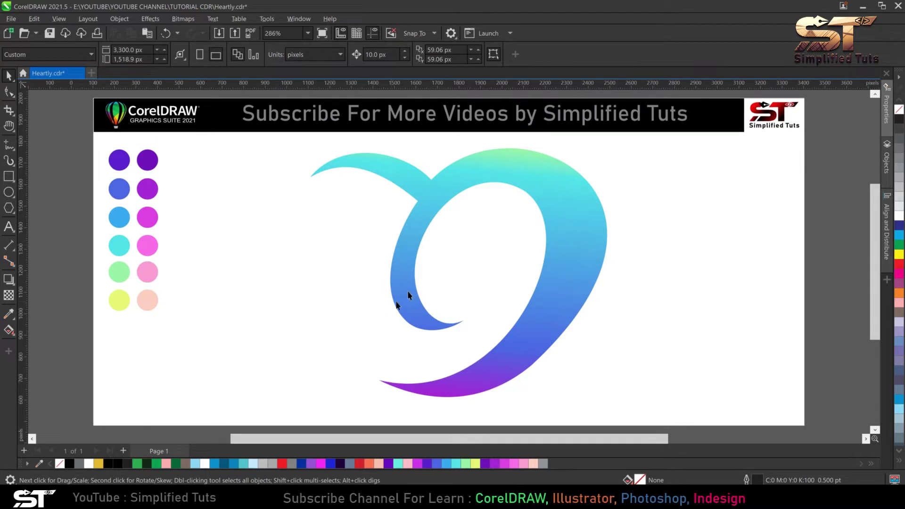
# Step: Draw a closed straight-segment outline about 776 by 1,089 px, linking the upper-left arm's tip to the swoosh's purple lower tip and overlapping both ends
pyautogui.click(9, 144)
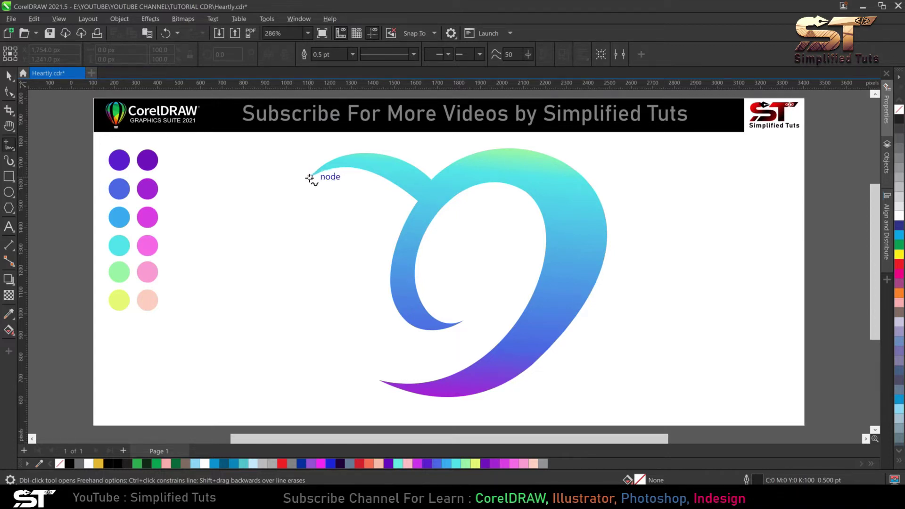
pyautogui.click(309, 178)
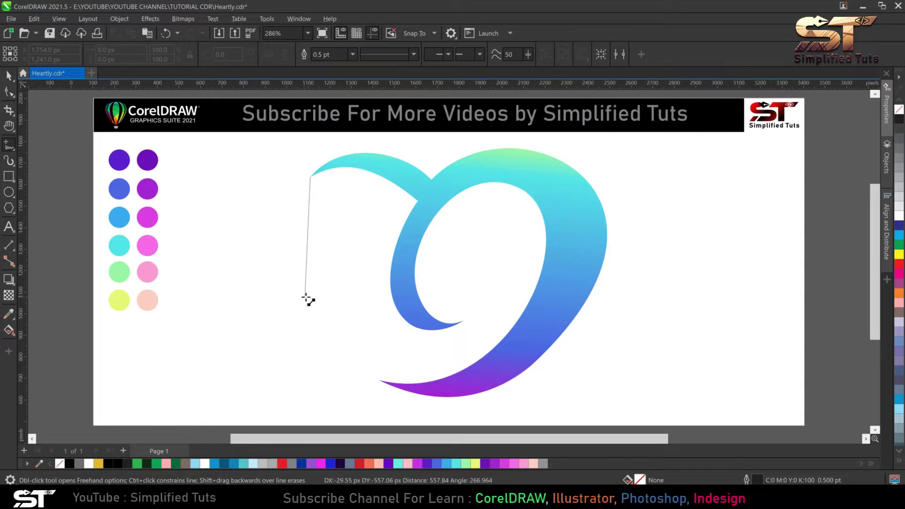
pyautogui.click(307, 299)
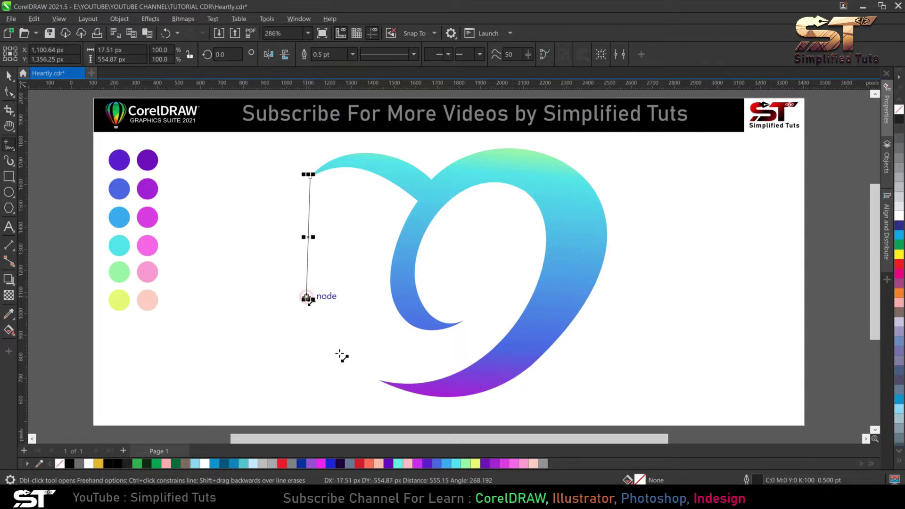
pyautogui.click(378, 380)
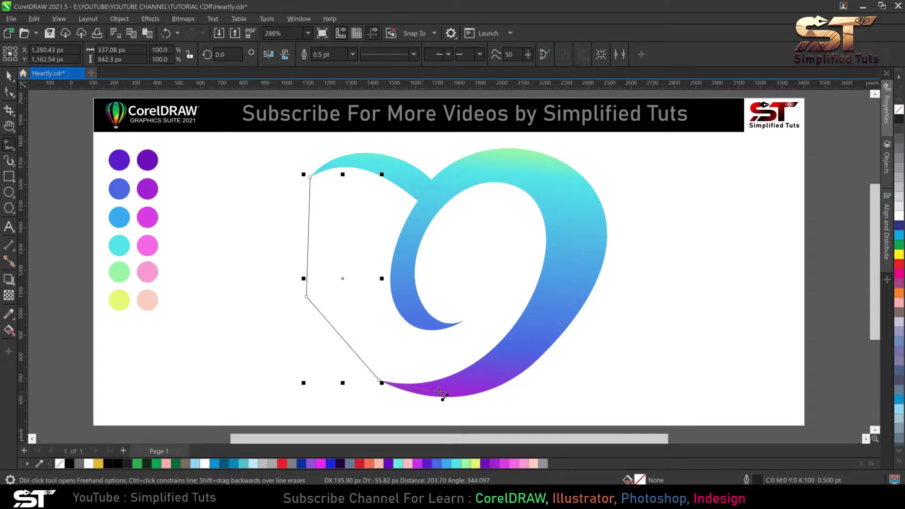
pyautogui.click(440, 391)
pyautogui.click(473, 363)
pyautogui.click(389, 333)
pyautogui.click(346, 228)
pyautogui.click(373, 183)
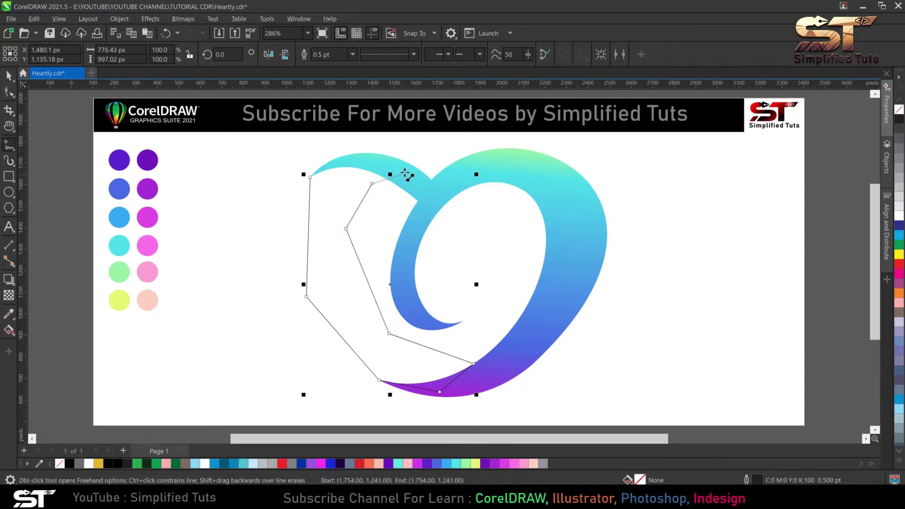
pyautogui.click(406, 172)
pyautogui.click(351, 157)
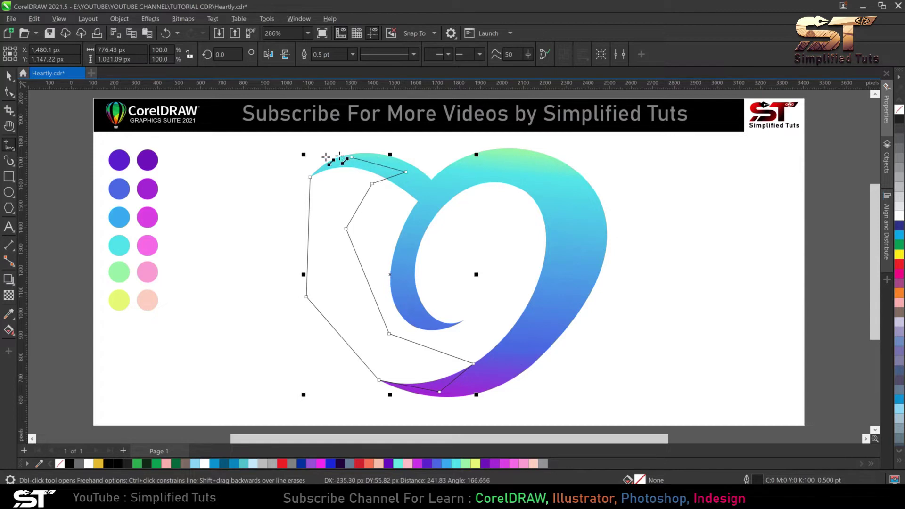
pyautogui.click(312, 165)
pyautogui.click(310, 177)
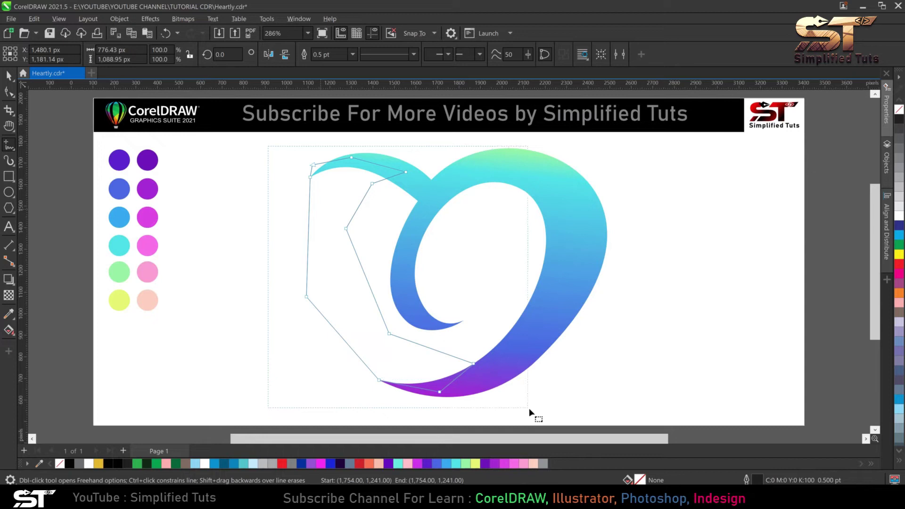
# Step: Convert the outline's segments to curves and bow its outer edge outward, deleting the middle corner node to form one smooth arc
pyautogui.press('F10')
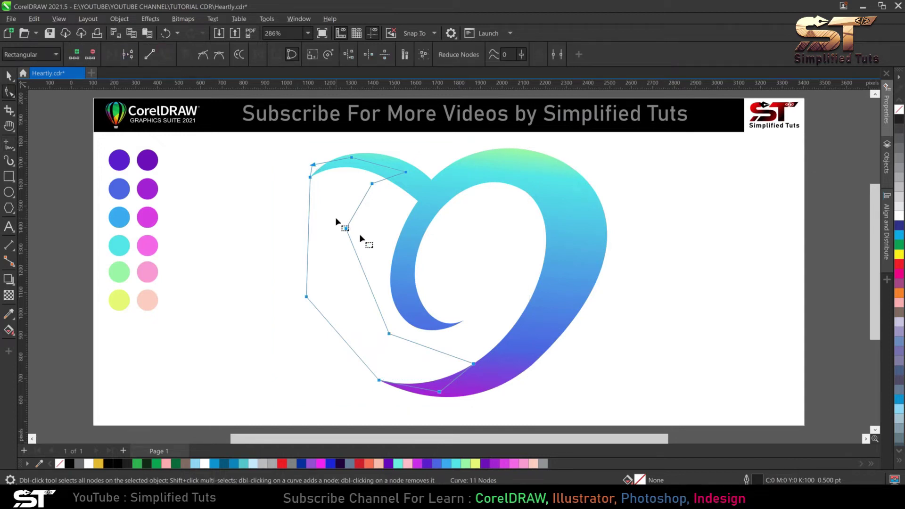
pyautogui.click(308, 216)
pyautogui.moveTo(296, 220); pyautogui.dragTo(292, 213)
pyautogui.moveTo(354, 354); pyautogui.dragTo(338, 347)
pyautogui.moveTo(278, 283); pyautogui.dragTo(319, 321)
pyautogui.press('Delete')
# Step: Bend the outline's inner edge into a smooth curve parallel to the outer one and delete its upper corner node
pyautogui.moveTo(367, 279); pyautogui.dragTo(359, 288)
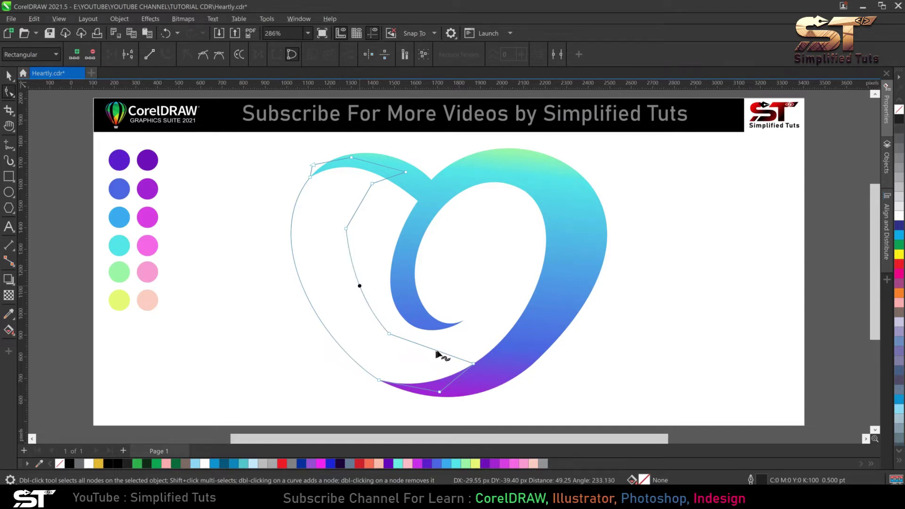
pyautogui.moveTo(436, 353); pyautogui.dragTo(432, 366)
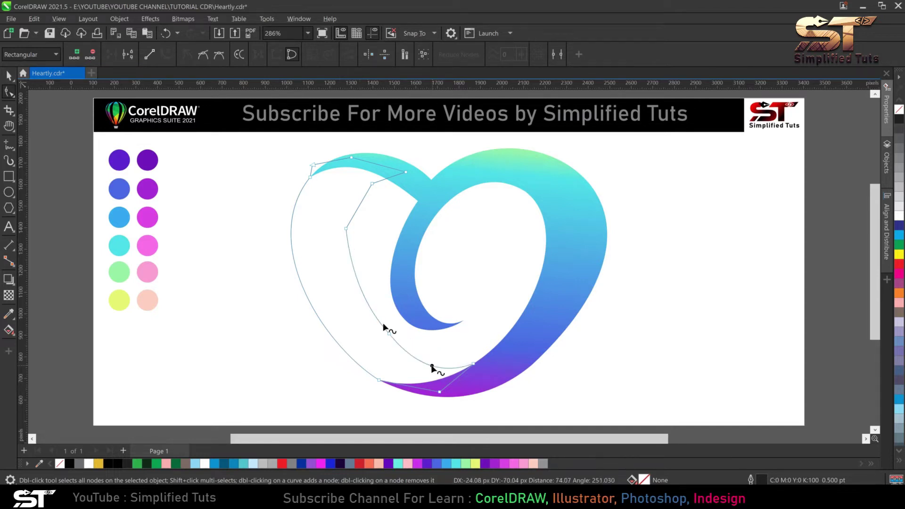
pyautogui.moveTo(358, 206); pyautogui.dragTo(365, 258)
pyautogui.press('Delete')
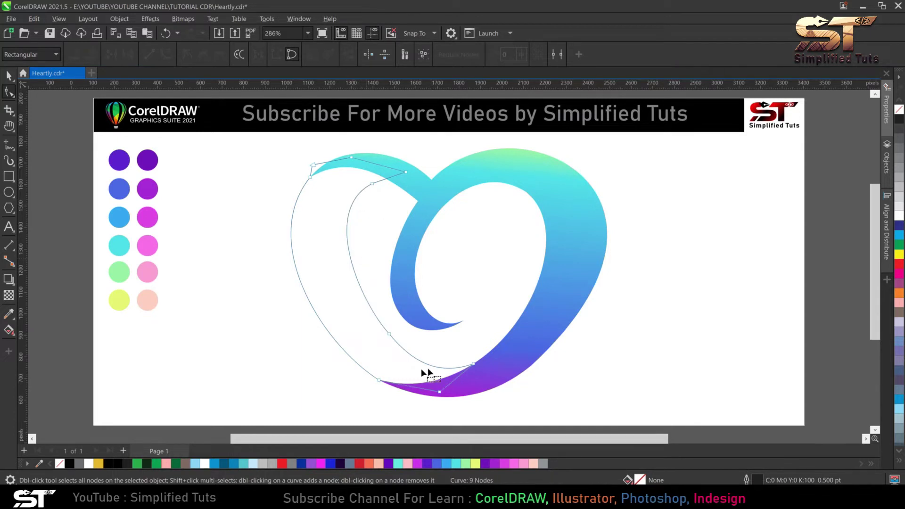
pyautogui.scroll(1, 311, 175)
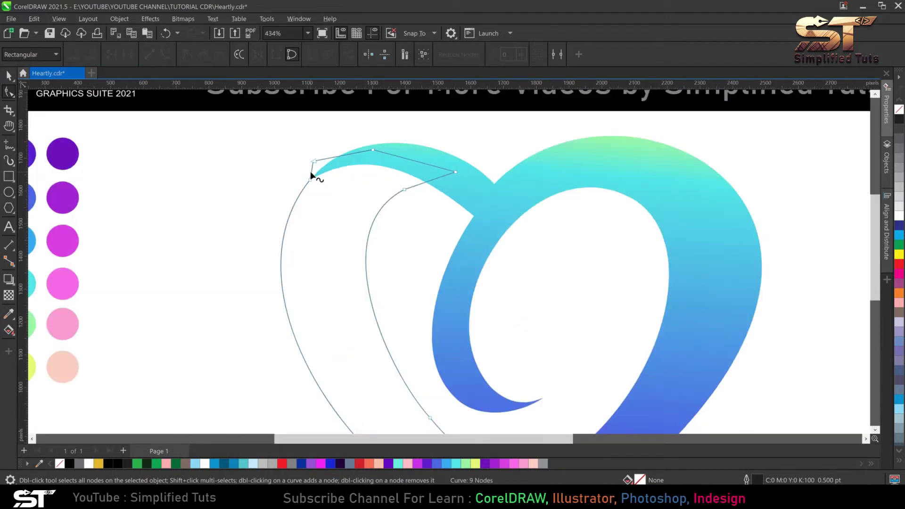
pyautogui.scroll(2, 322, 179)
pyautogui.click(11, 76)
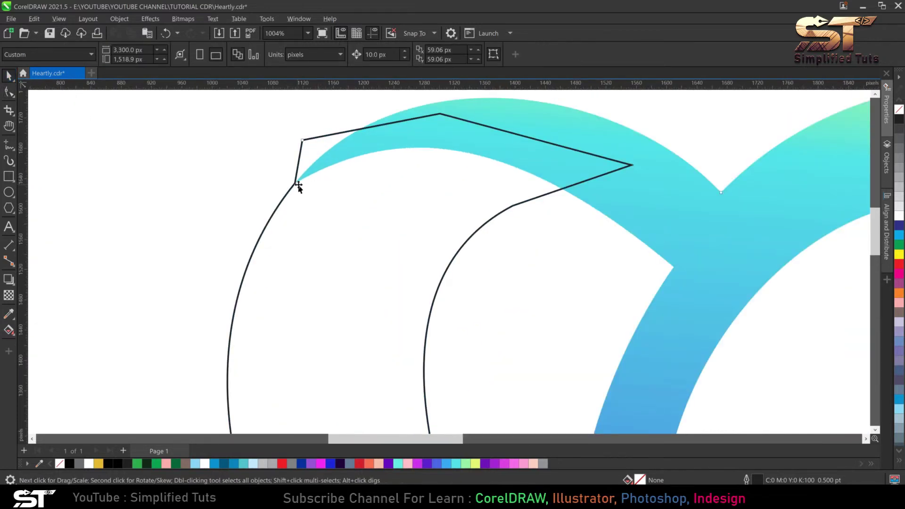
pyautogui.hotkey('ctrl', 'a')
pyautogui.scroll(-3, 299, 185)
pyautogui.click(84, 148)
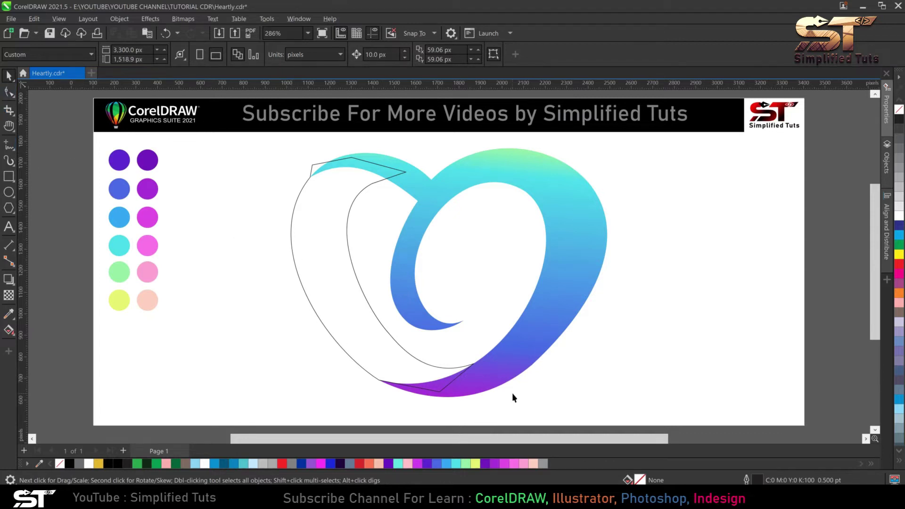
pyautogui.press('F10')
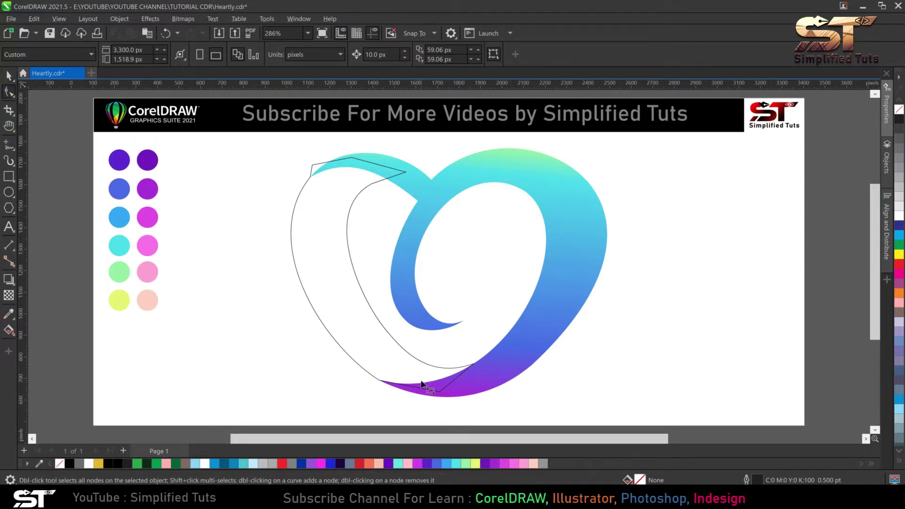
# Step: Smart Fill the area enclosed between the drawn outline and the gradient swoosh, and delete the construction outline
pyautogui.click(16, 338)
pyautogui.click(55, 338)
pyautogui.click(319, 245)
pyautogui.click(9, 75)
pyautogui.click(326, 151)
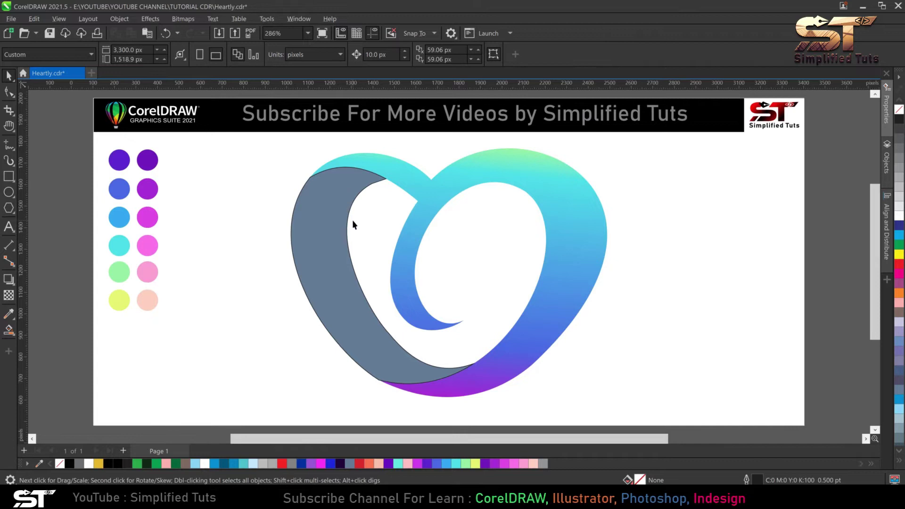
# Step: Remove the outline from the blue-grey filled shape and deselect it
pyautogui.click(340, 260)
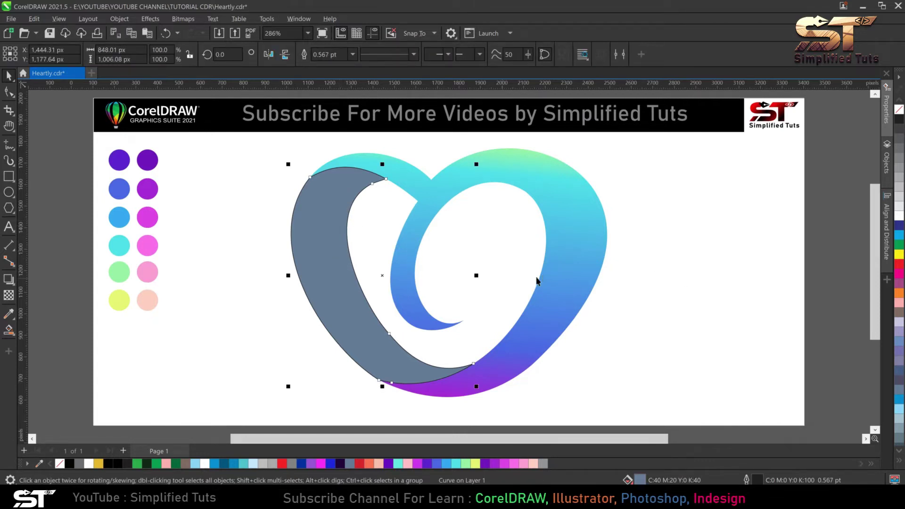
pyautogui.click(499, 266)
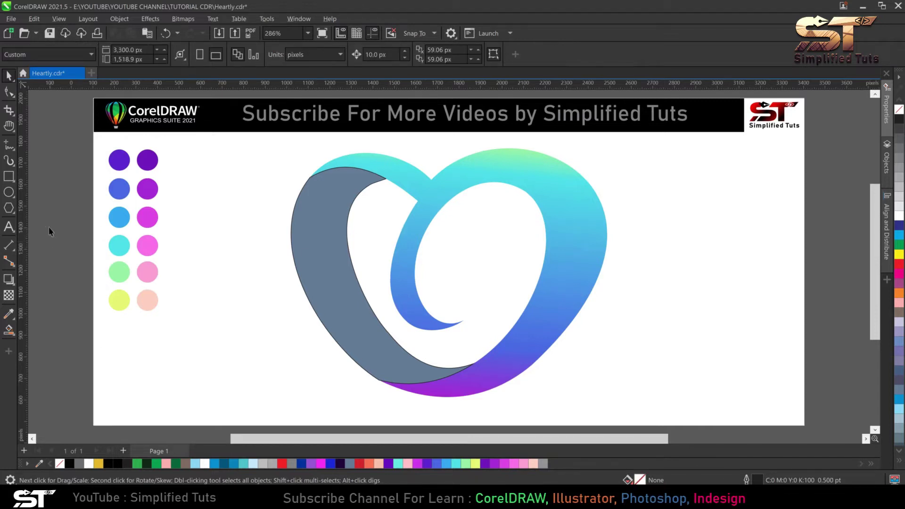
pyautogui.click(335, 202)
pyautogui.rightClick(899, 112)
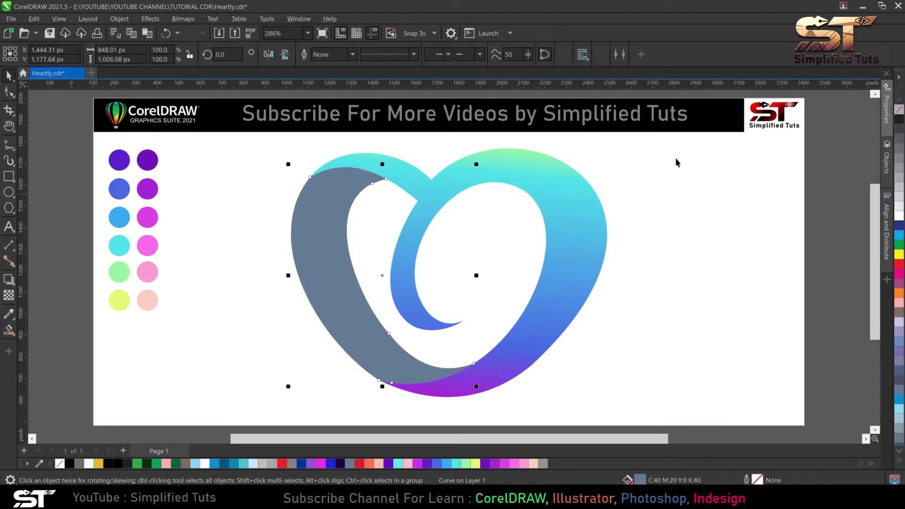
pyautogui.click(528, 226)
# Step: Draw a straight-segment line from the notch below the upper-left arm through the inner curl's opening and lower part to the curl's tip
pyautogui.click(9, 145)
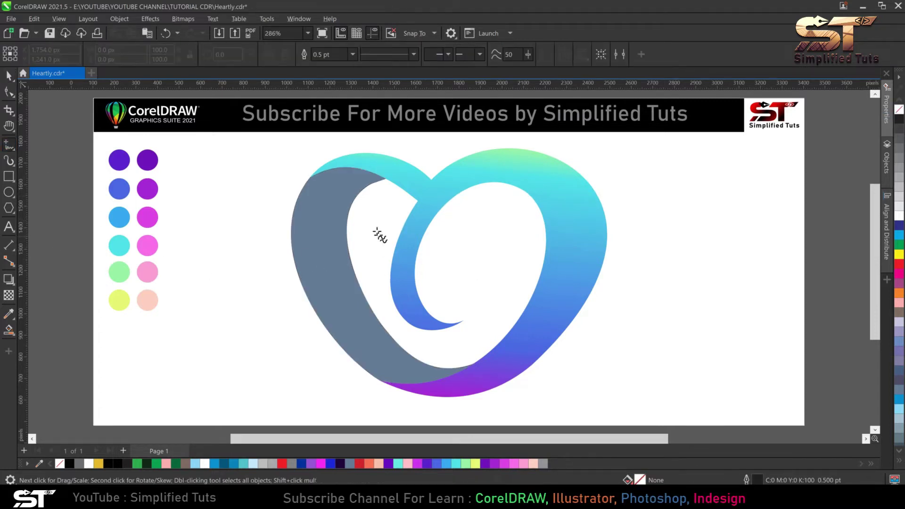
pyautogui.click(417, 200)
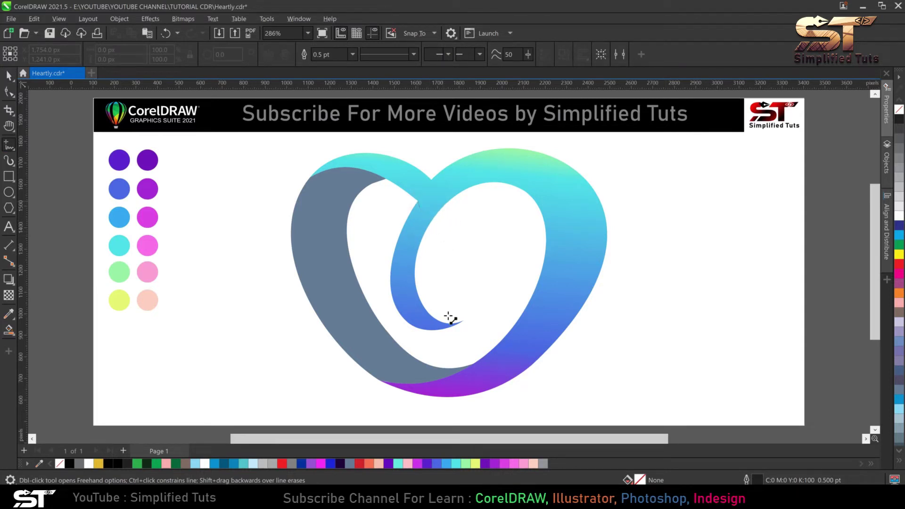
pyautogui.click(439, 258)
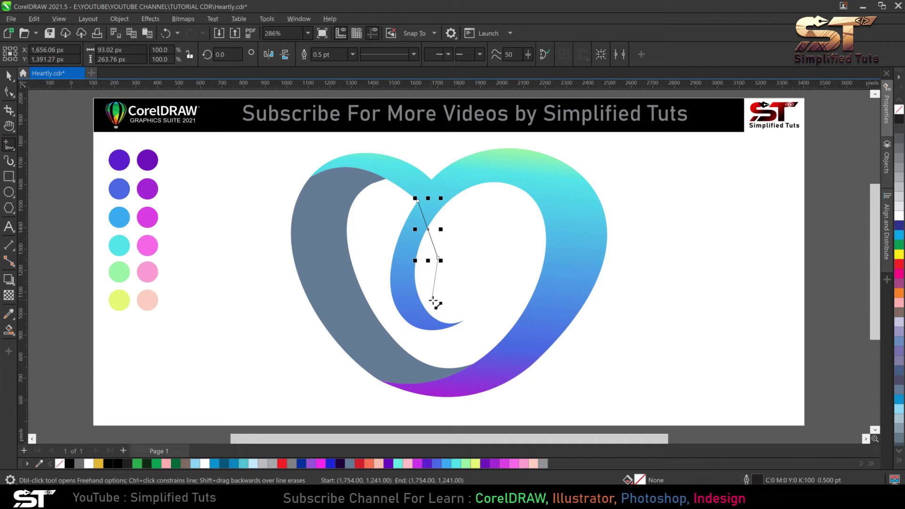
pyautogui.click(431, 302)
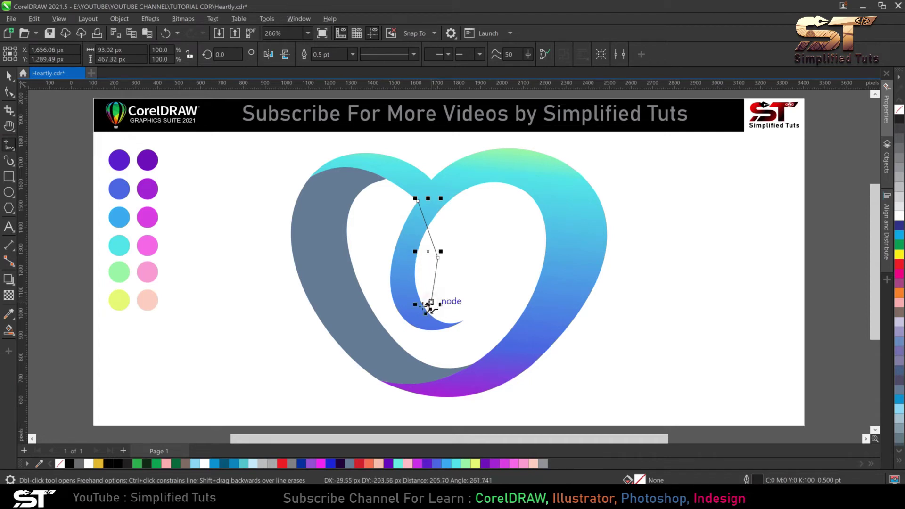
pyautogui.click(414, 303)
pyautogui.click(430, 325)
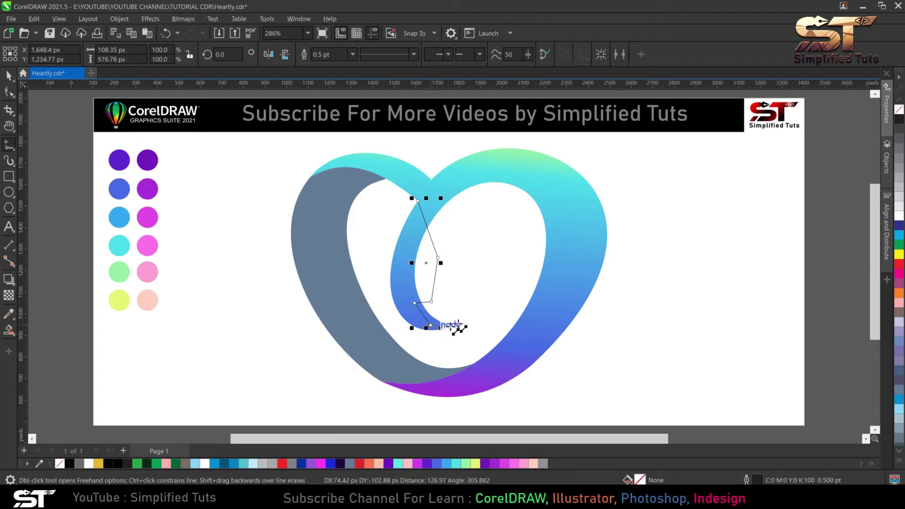
pyautogui.click(463, 322)
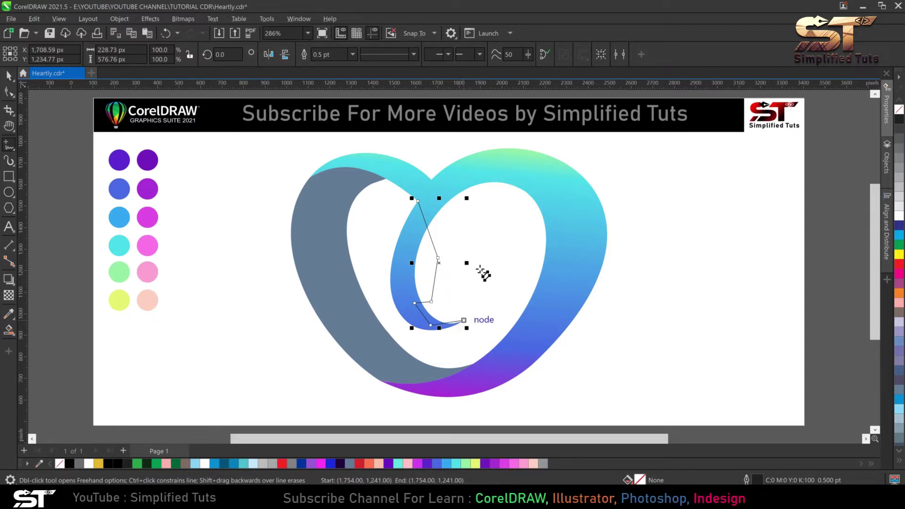